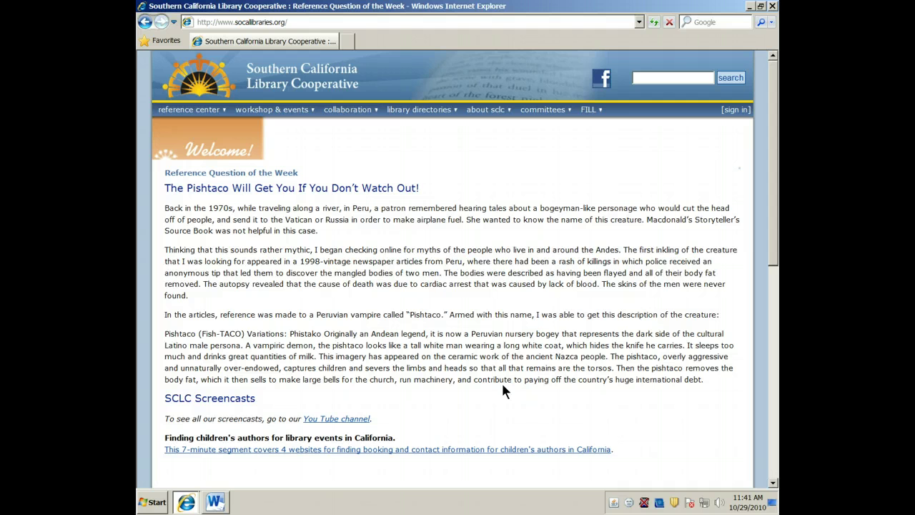
Open the SCLC Reference Resources Directory table of contents from the Southern California Library Cooperative website's reference center section
left_click(302, 23)
mouse_move(190, 110)
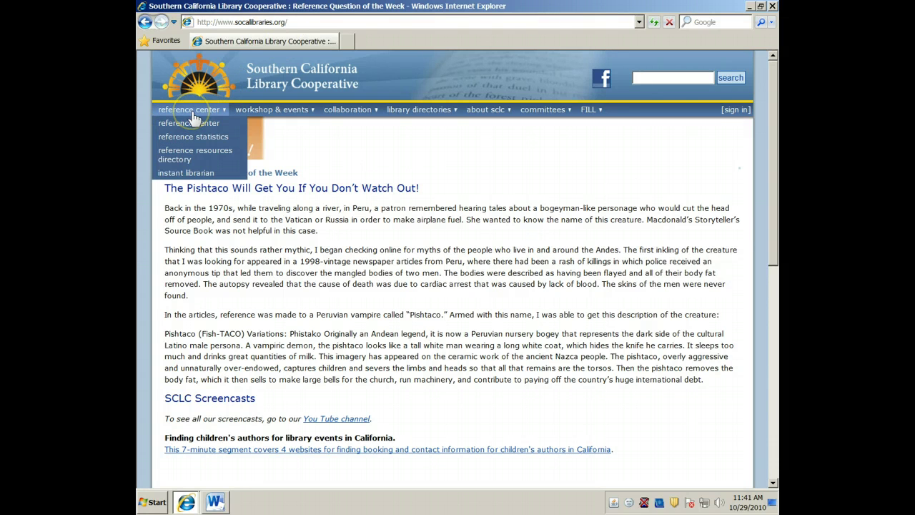
left_click(182, 158)
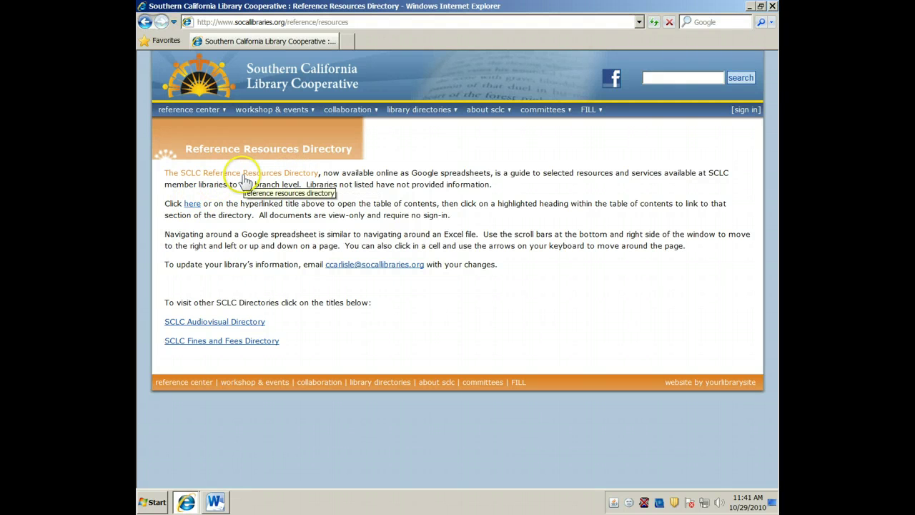
left_click(192, 205)
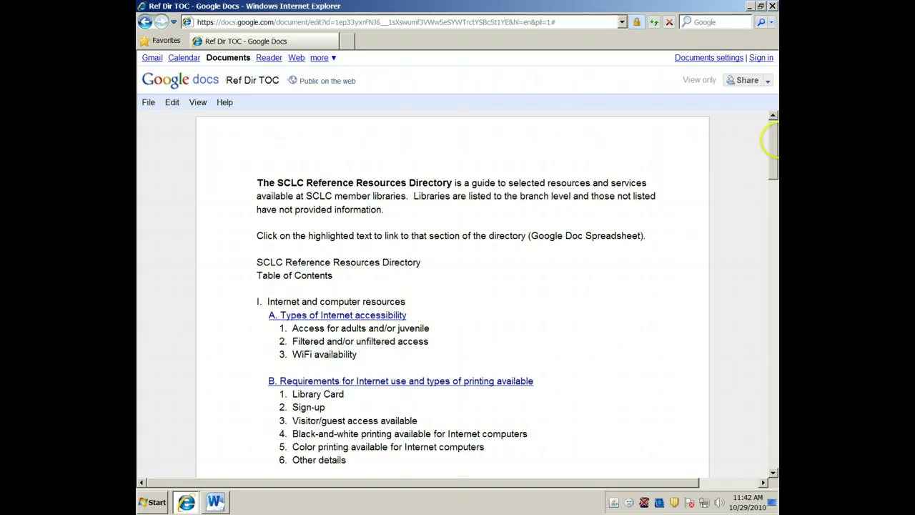
Find "Other software on computers" in the table of contents, open its spreadsheet and maximize the new window
left_click_drag(774, 139, 770, 272)
left_click(235, 193)
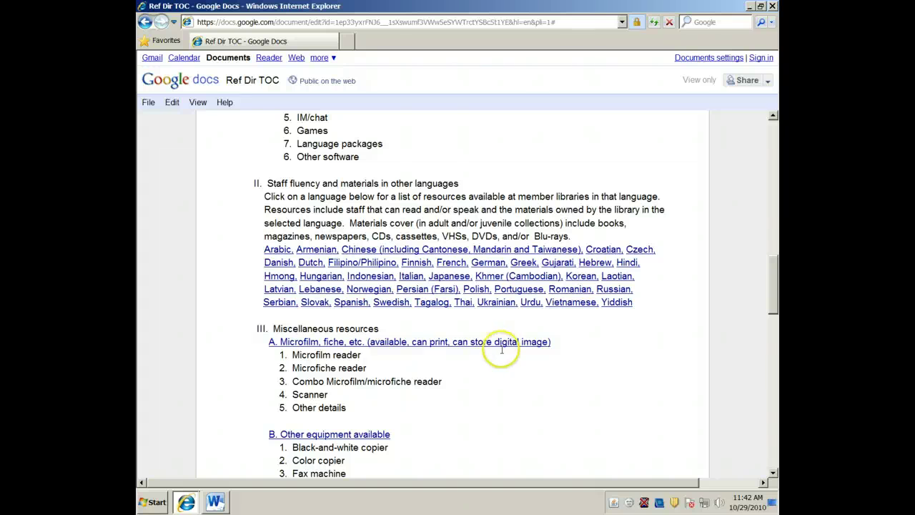
left_click_drag(772, 293, 772, 261)
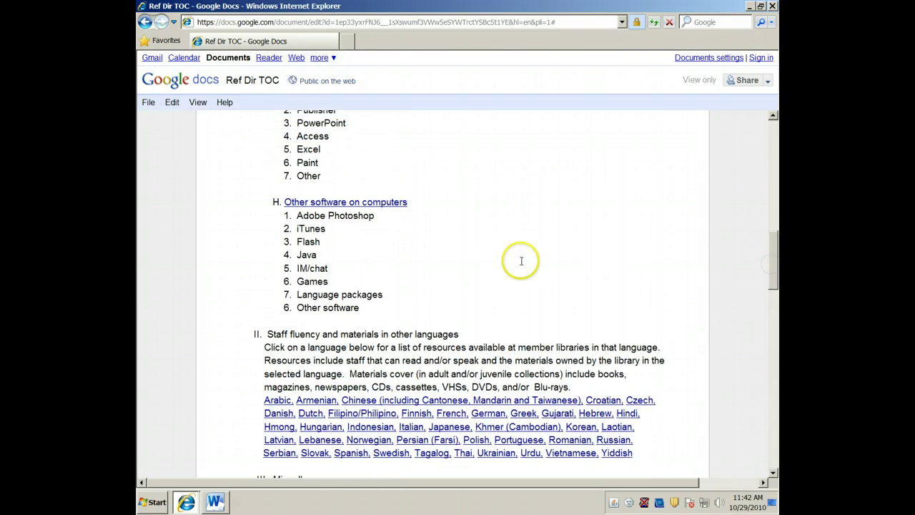
left_click(315, 207)
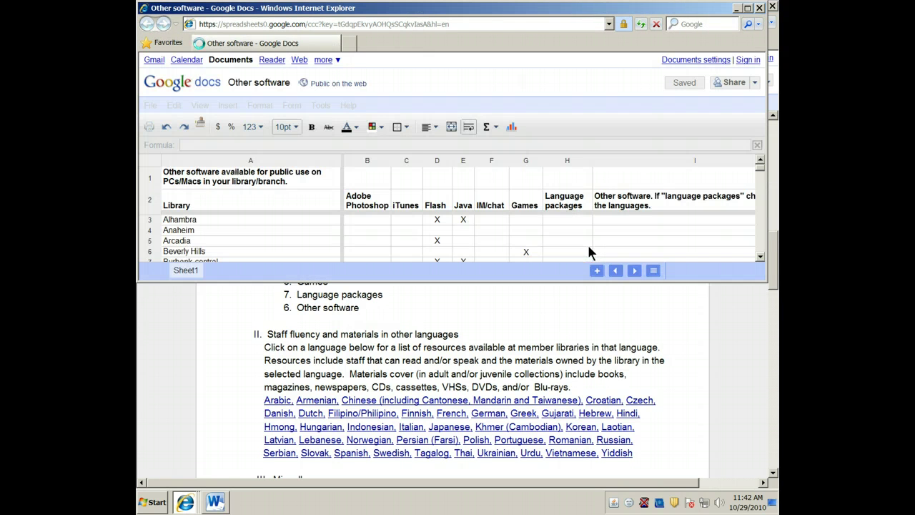
left_click(748, 9)
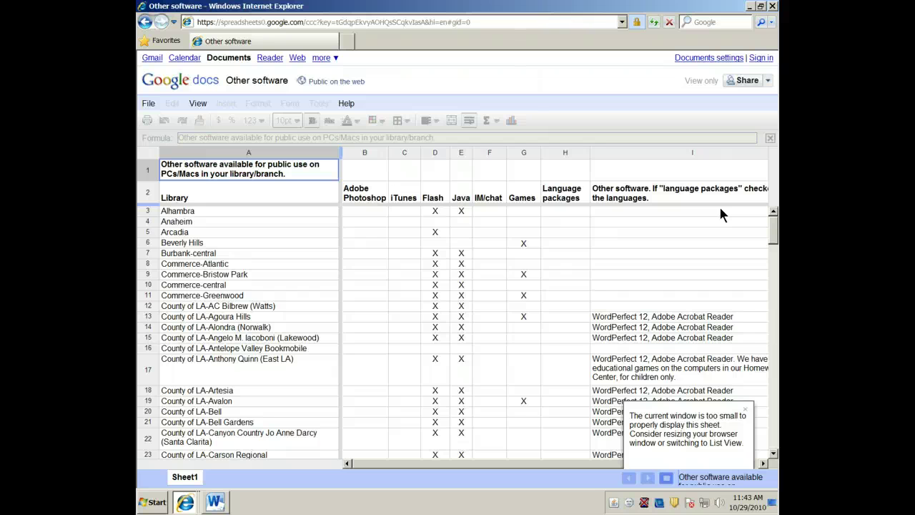
Examine which software the Arcadia, Beverly Hills and Burbank-central libraries offer in the Other software spreadsheet
left_click(761, 61)
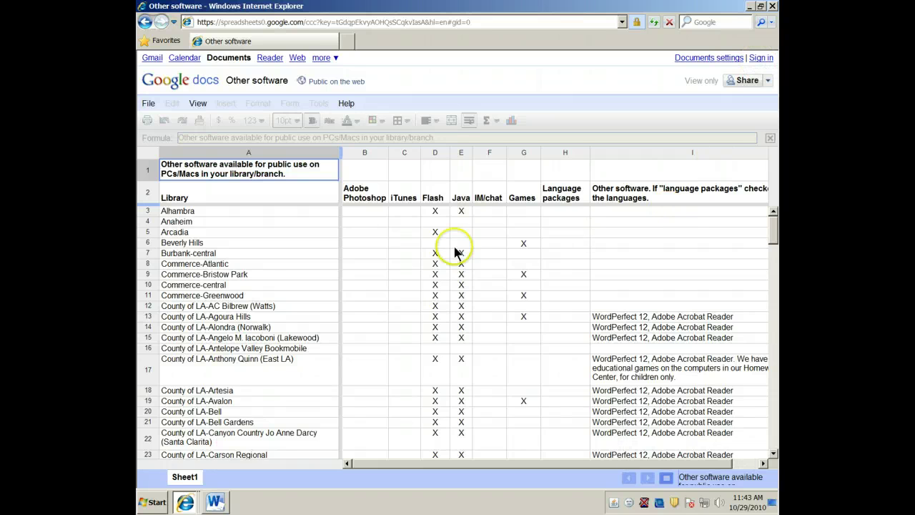
left_click(551, 269)
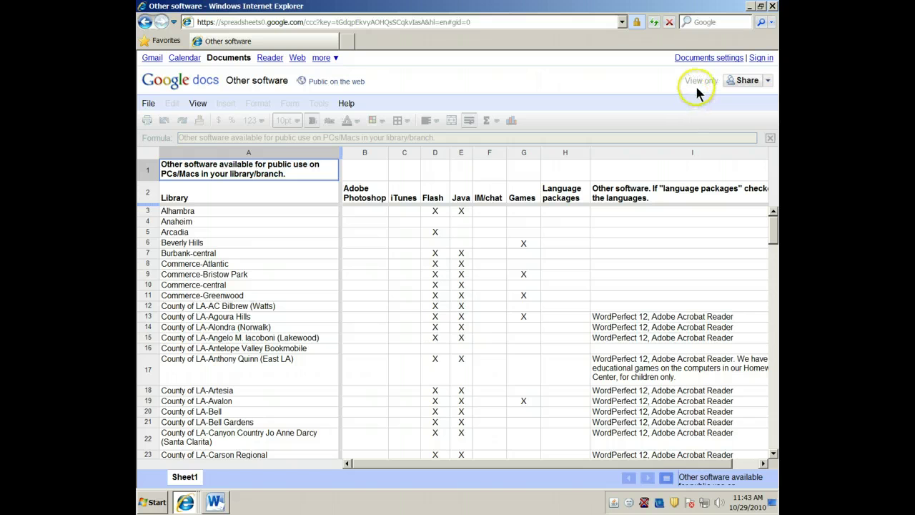
left_click(434, 232)
left_click(523, 242)
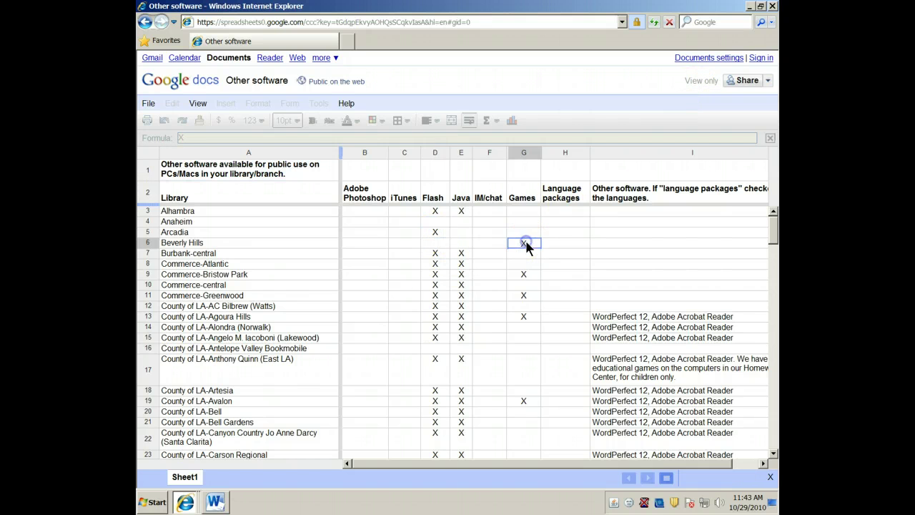
left_click(431, 254)
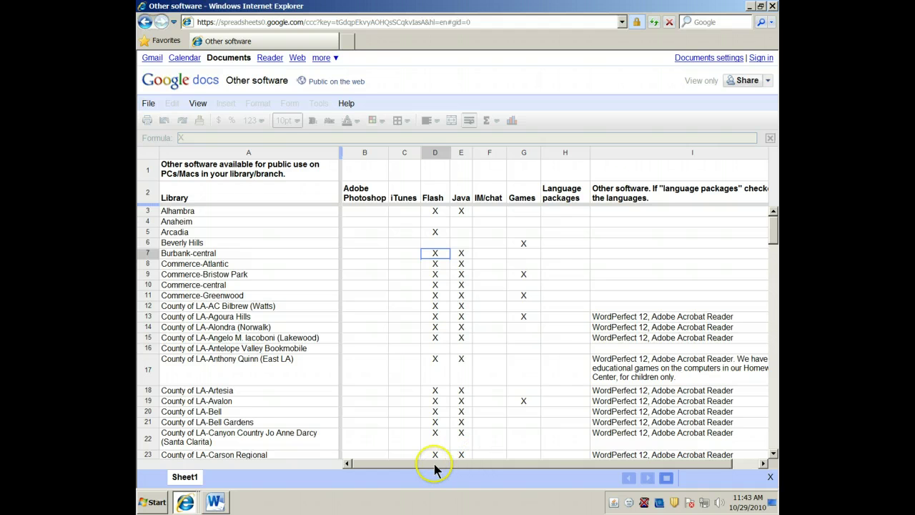
left_click_drag(435, 464, 397, 466)
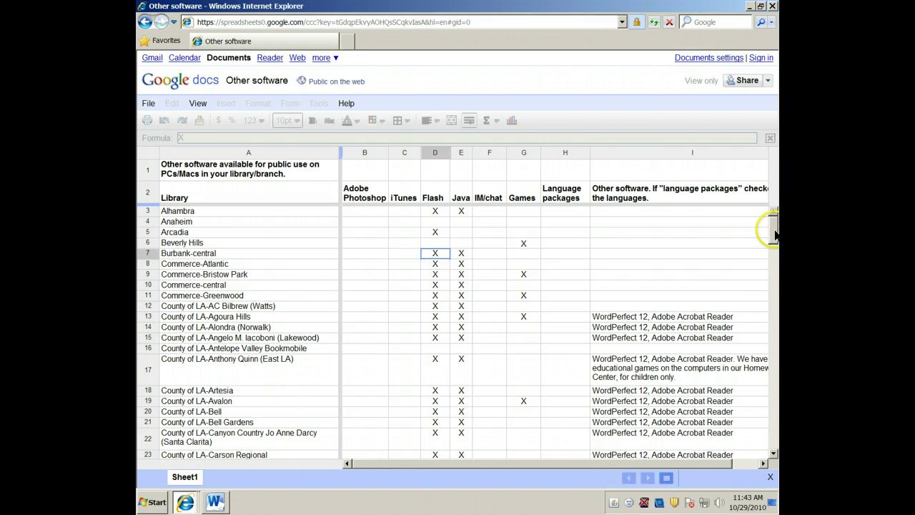
left_click_drag(775, 236, 774, 214)
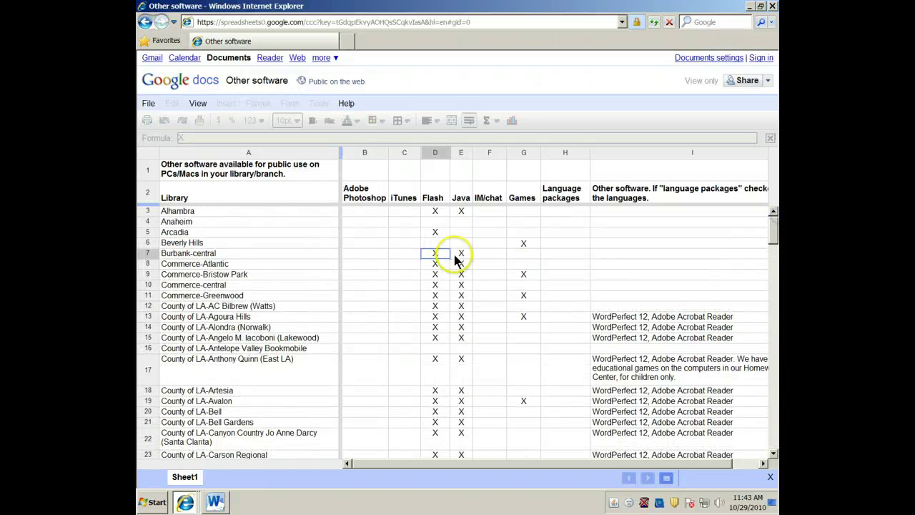
left_click(398, 254)
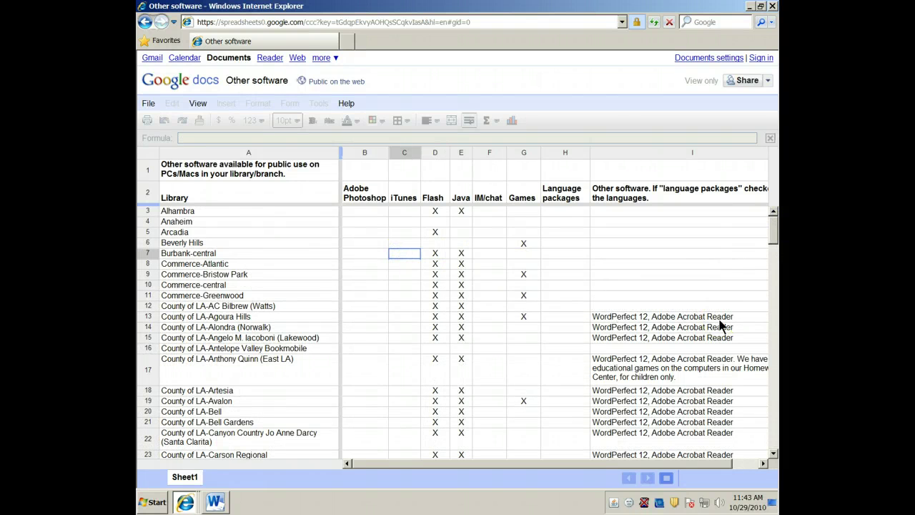
Review the Burbank-central row cell by cell out to the last software column and back to the library name
key("Right")
key("Right")
key("Right")
key("Right")
key("Right")
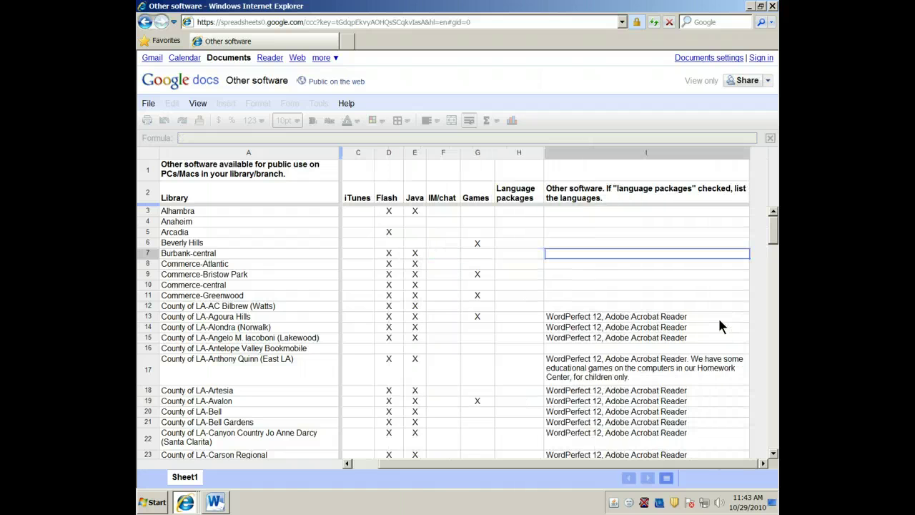
key("Left")
key("Left")
key("Left")
key("Left")
key("Left")
key("Left")
key("Left")
key("Left")
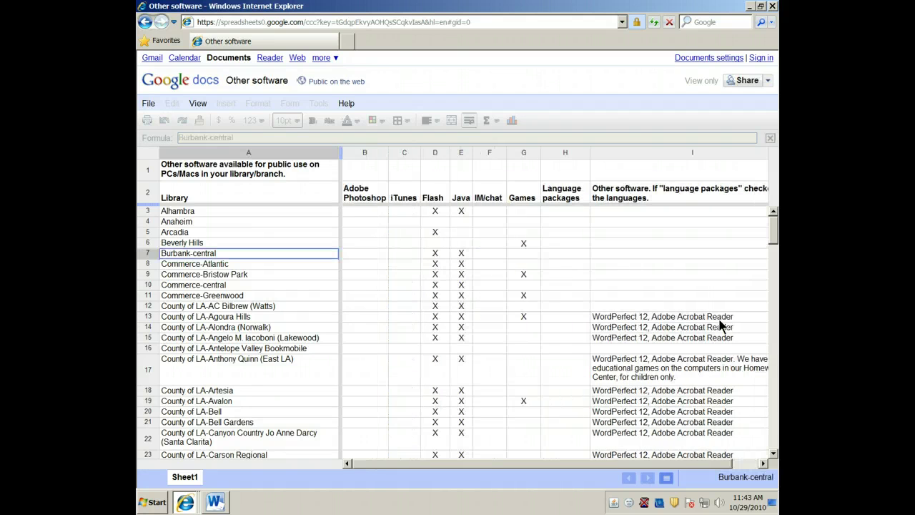
Look through the Library column from its header down into the County of LA branches and back up to the sheet title
key("Up")
key("Up")
key("Up")
key("Up")
key("Up")
key("Up")
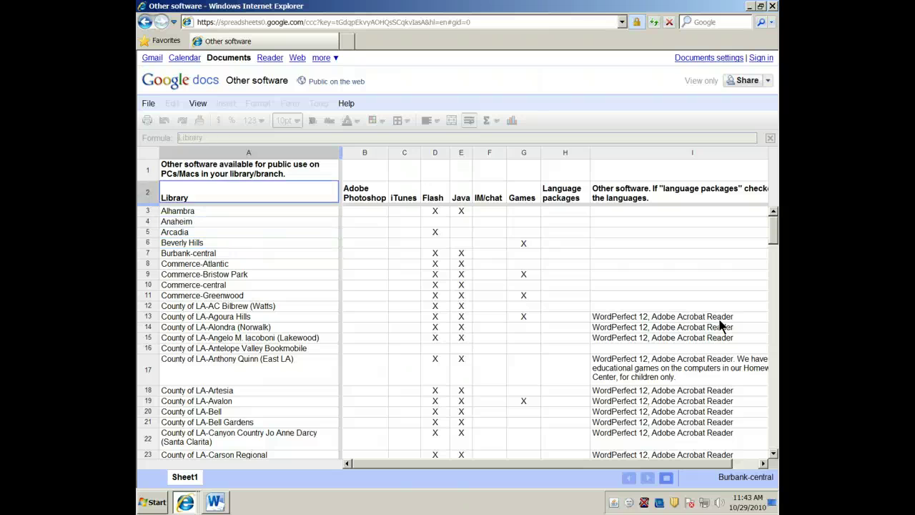
key("Down")
key("Down")
key("Down")
key("Down")
key("Down")
key("Down")
key("Down")
key("Down")
key("Down")
key("Down")
key("Down")
key("Down")
key("Down")
key("Down")
key("Down")
key("Down")
key("Down")
key("Down")
key("Down")
key("Down")
key("Down")
key("Down")
key("Down")
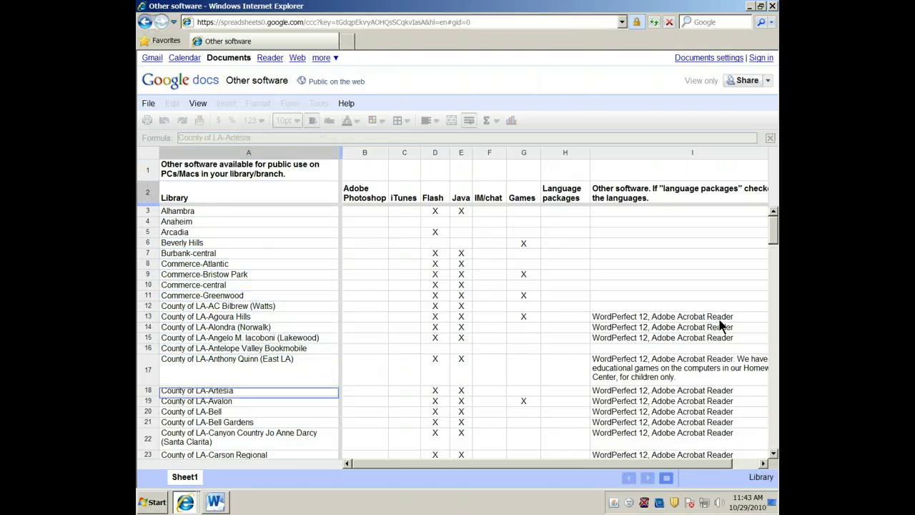
key("Down")
key("Down")
key("Down")
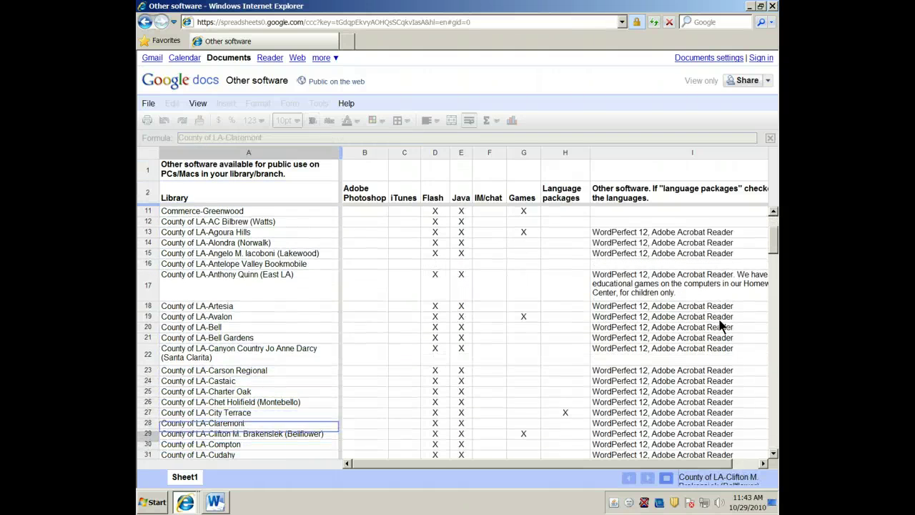
key("Up")
key("Up")
key("Up")
key("Up")
key("Up")
key("Up")
key("Up")
key("Up")
key("Up")
key("Up")
key("Up")
key("Up")
key("Up")
key("Up")
key("Up")
key("Up")
key("Up")
key("Up")
key("Up")
key("Up")
key("Up")
key("Up")
key("Up")
key("Up")
key("Up")
key("Up")
key("Up")
key("Up")
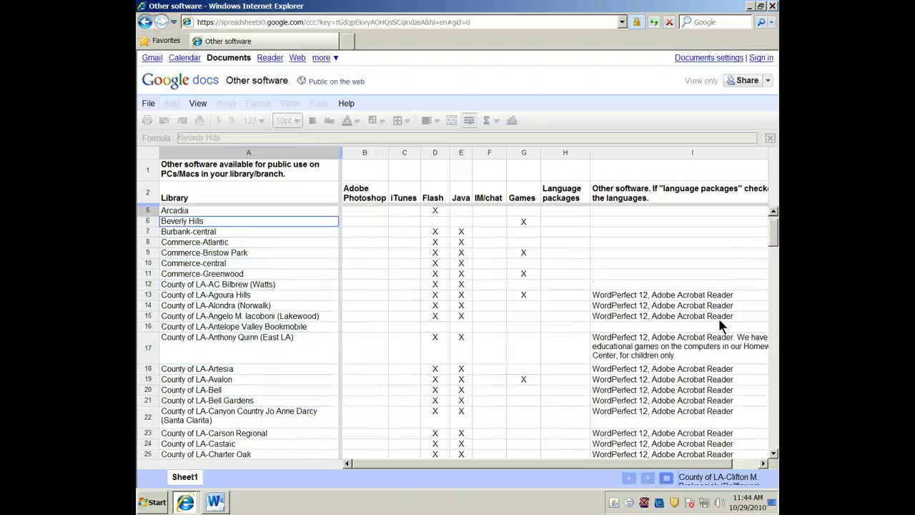
Look across the software category columns along the title row to the last one, returning to cell A1
key("Right")
key("Right")
key("Right")
key("Right")
key("Right")
key("Right")
key("Right")
key("Right")
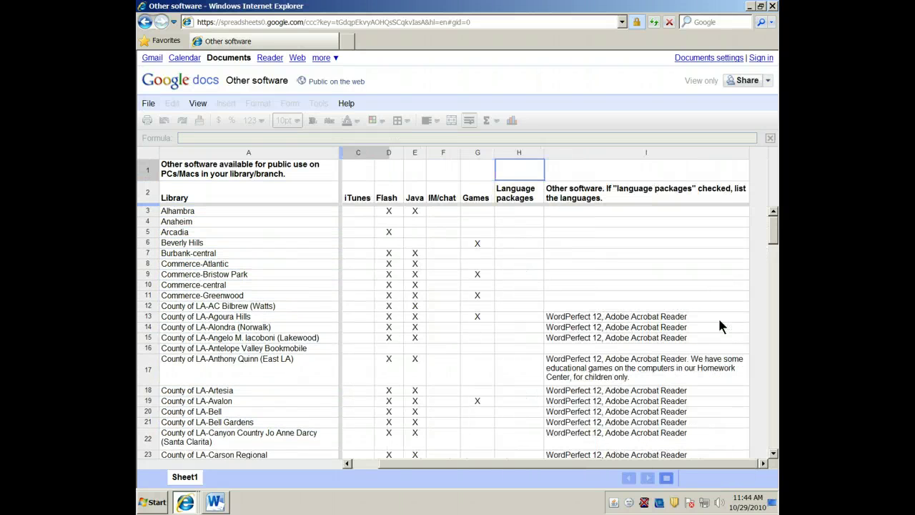
key("Left")
key("Left")
key("Left")
key("Left")
key("Left")
key("Left")
key("Left")
key("Left")
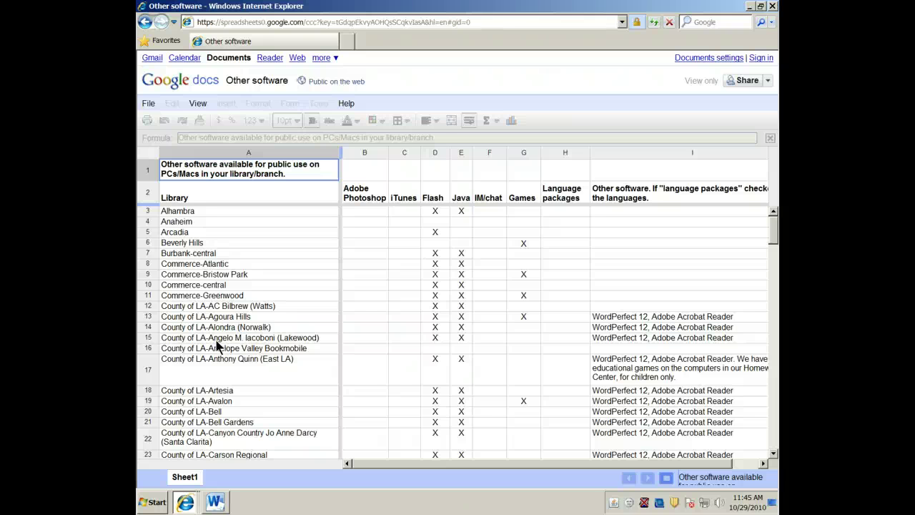
Close the Other software spreadsheet and return to the directory's table of contents
left_click(207, 248)
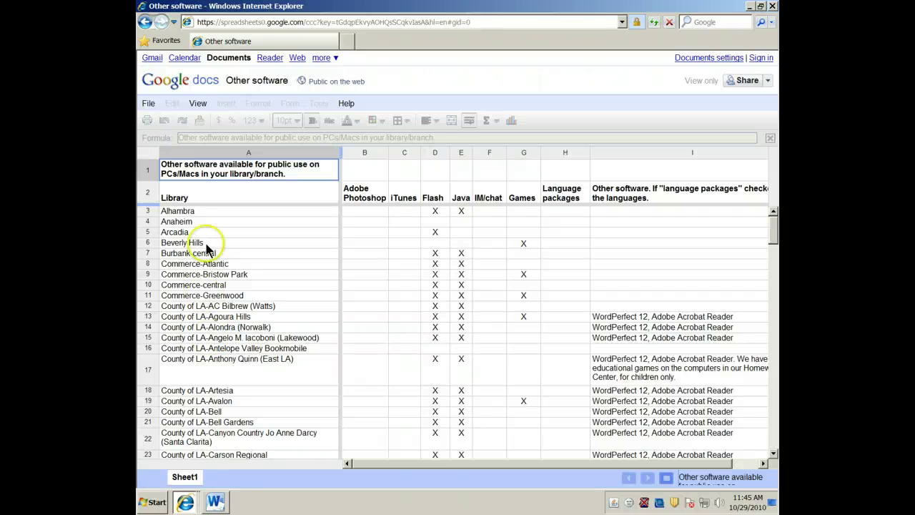
left_click(145, 22)
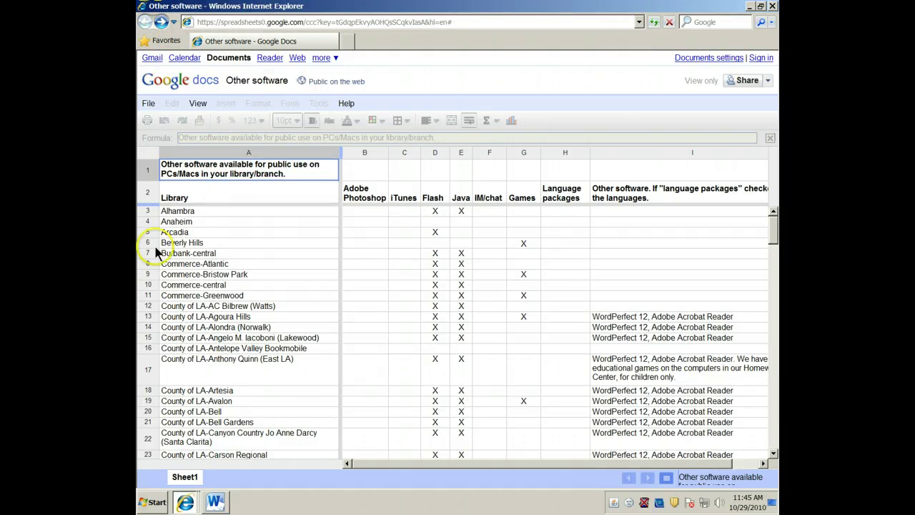
left_click(772, 7)
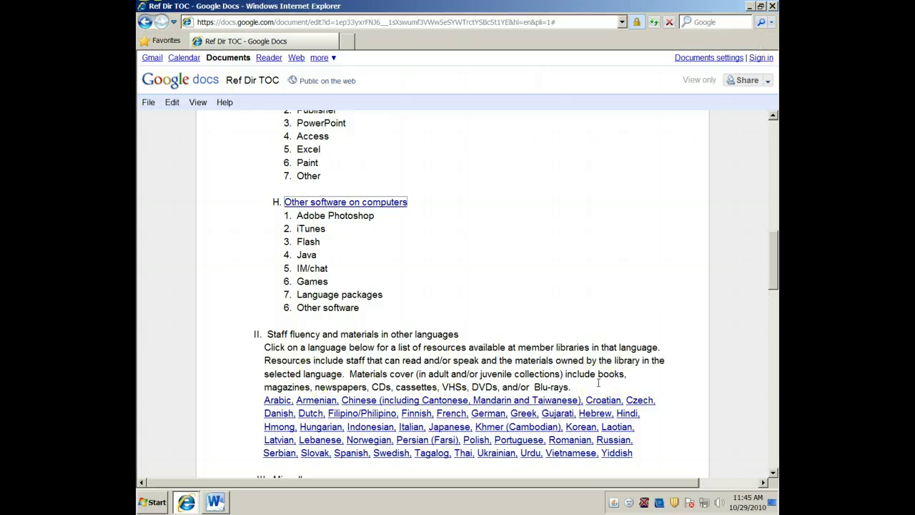
Open the Norwegian spreadsheet from the staff fluency and materials in other languages section and maximize its window
left_click(574, 335)
left_click(262, 346)
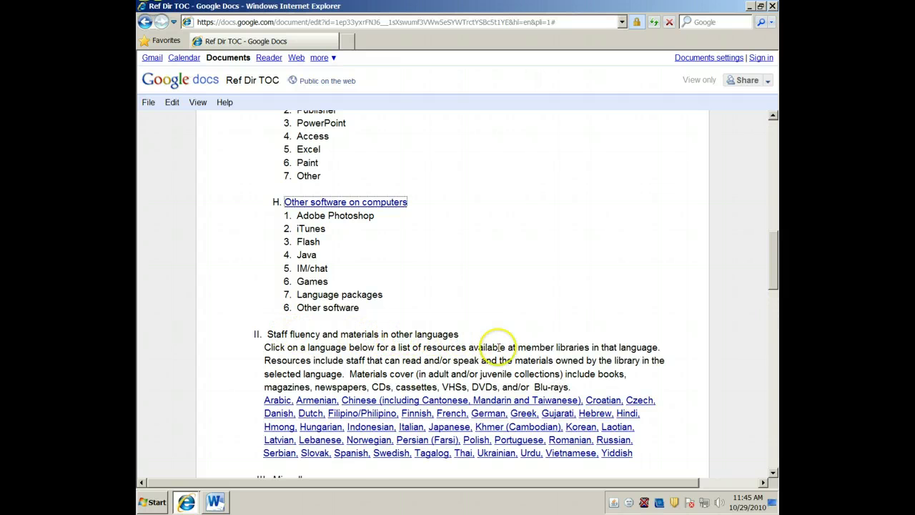
left_click(358, 442)
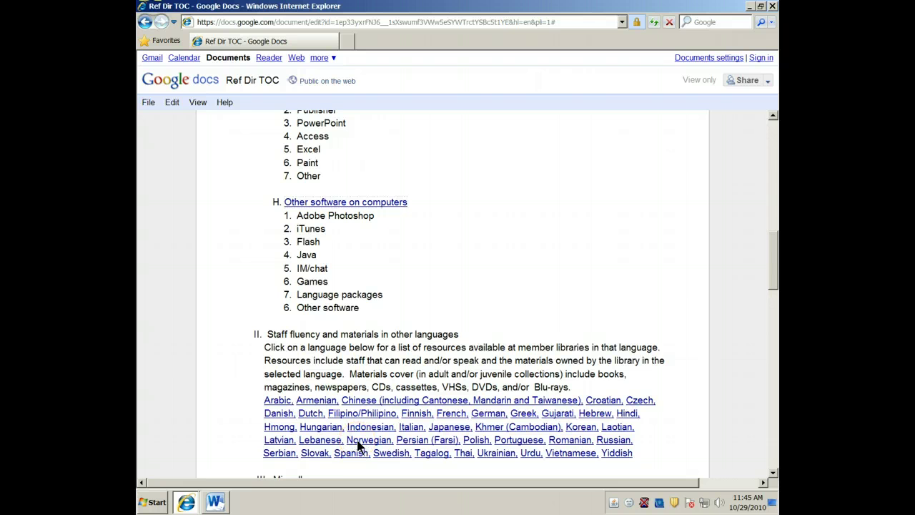
left_click(359, 443)
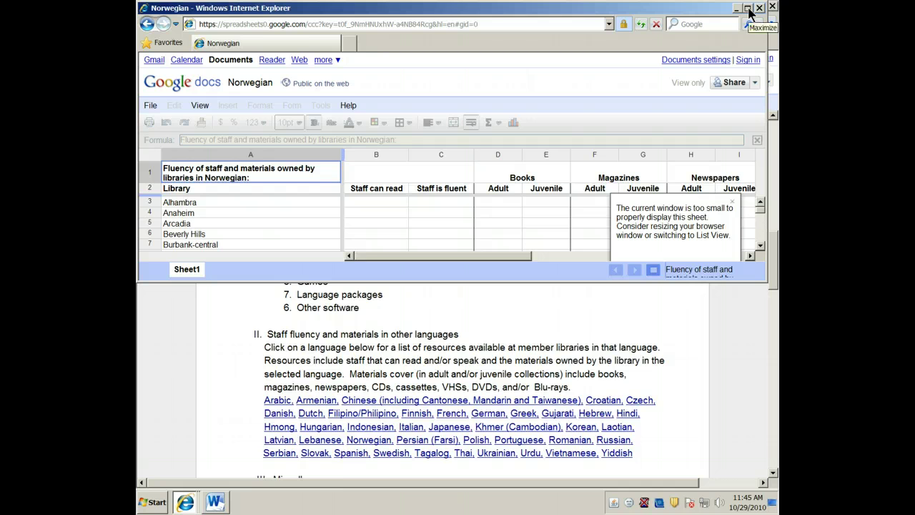
left_click(747, 9)
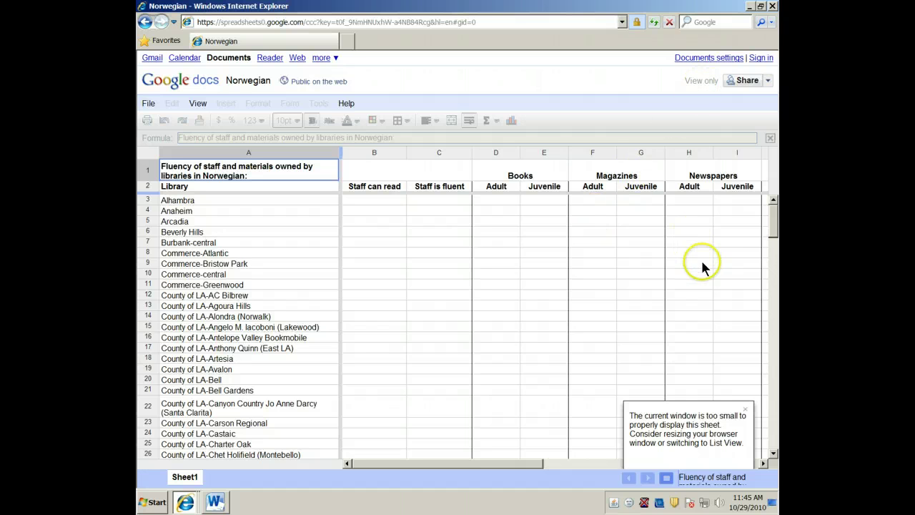
Examine the Norwegian staff fluency and material columns from books through DVDs, and the library list, returning to the sheet's start
left_click(771, 217)
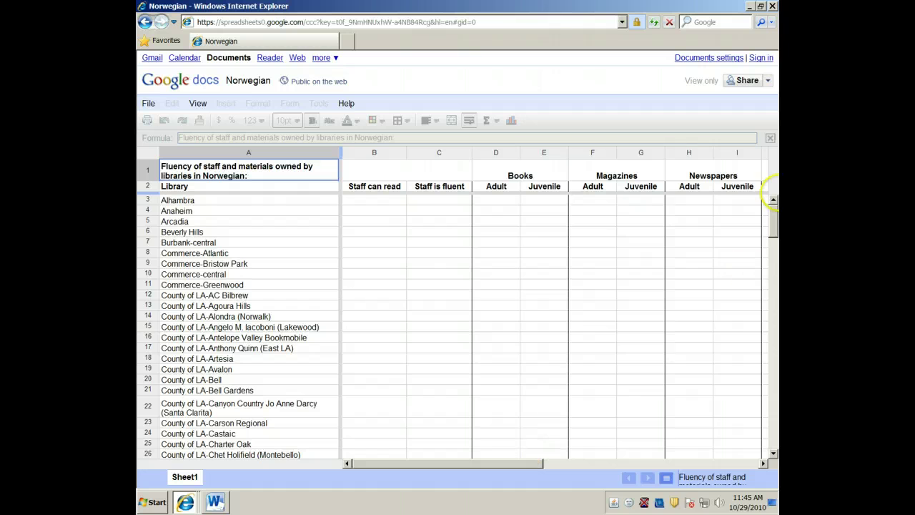
left_click_drag(770, 229, 772, 198)
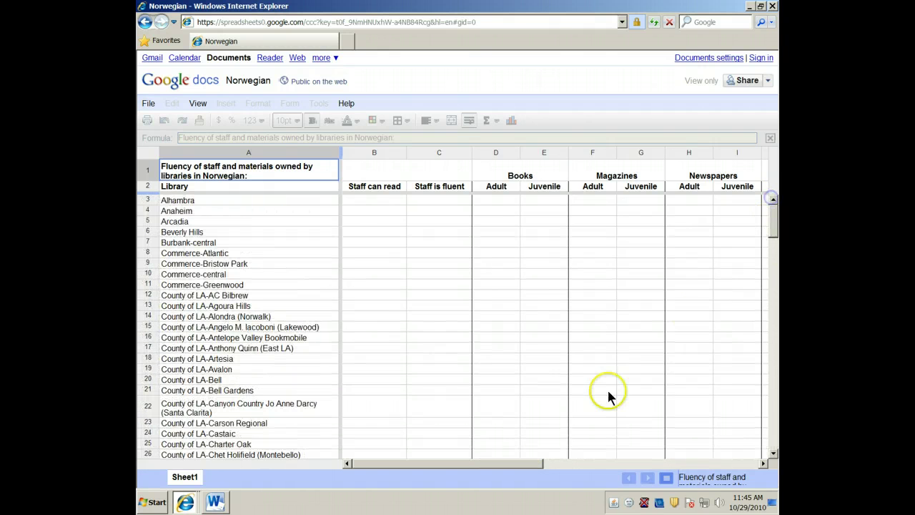
left_click(499, 464)
left_click_drag(498, 464, 670, 468)
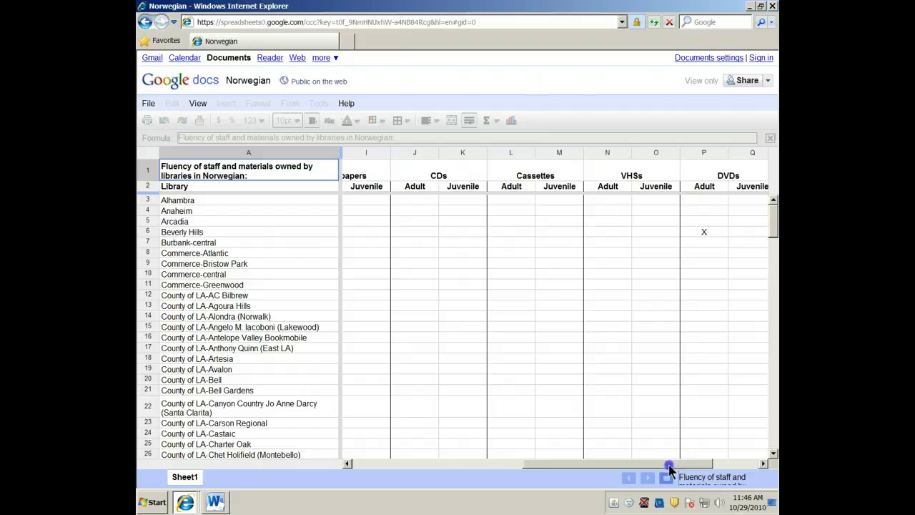
left_click_drag(773, 229, 775, 308)
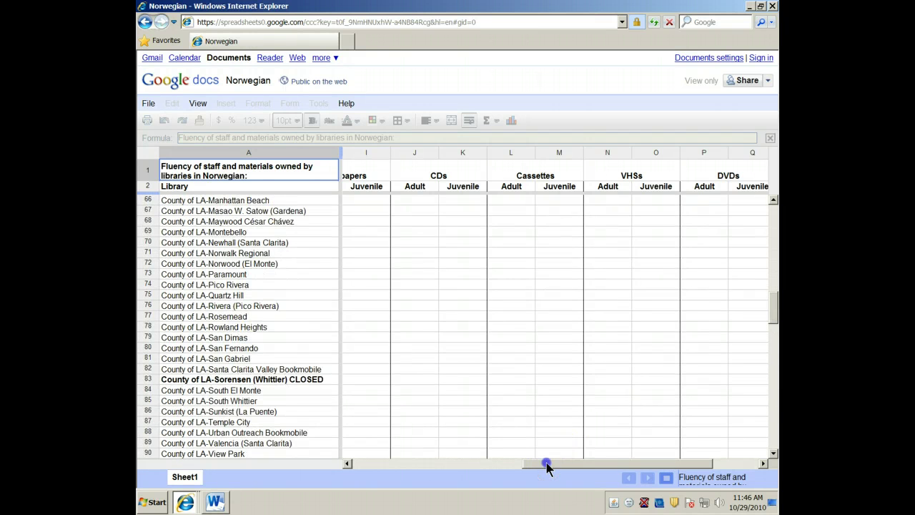
left_click_drag(548, 466, 370, 460)
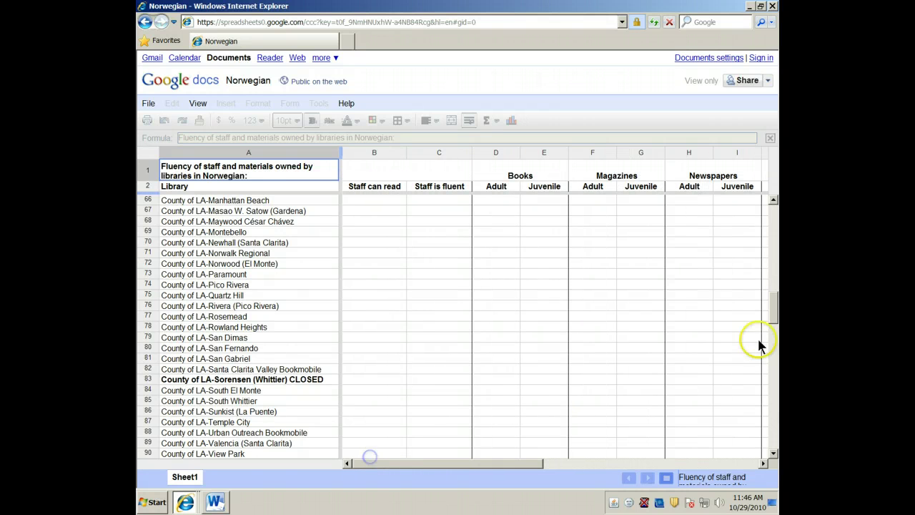
left_click_drag(773, 313, 771, 216)
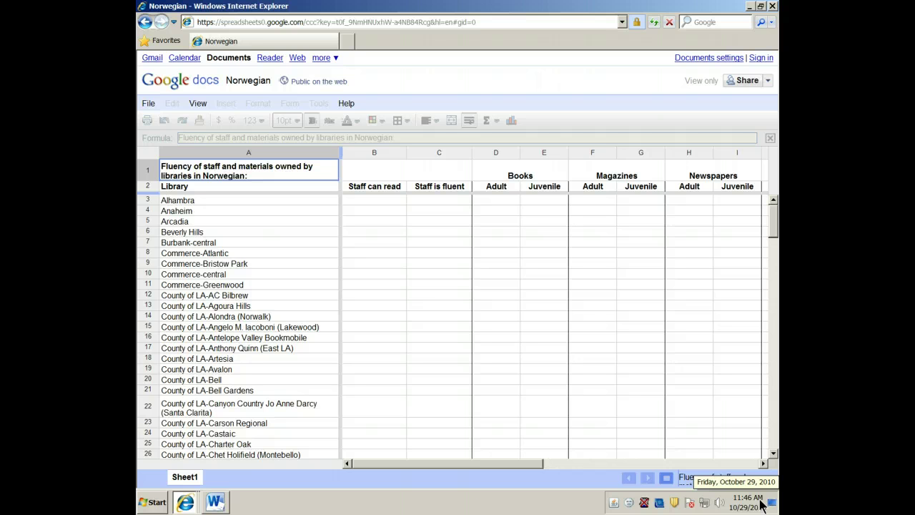
Set up a case-matched search for X in the Norwegian spreadsheet, moving the Find and Replace dialog clear of the column data
key("ctrl+f")
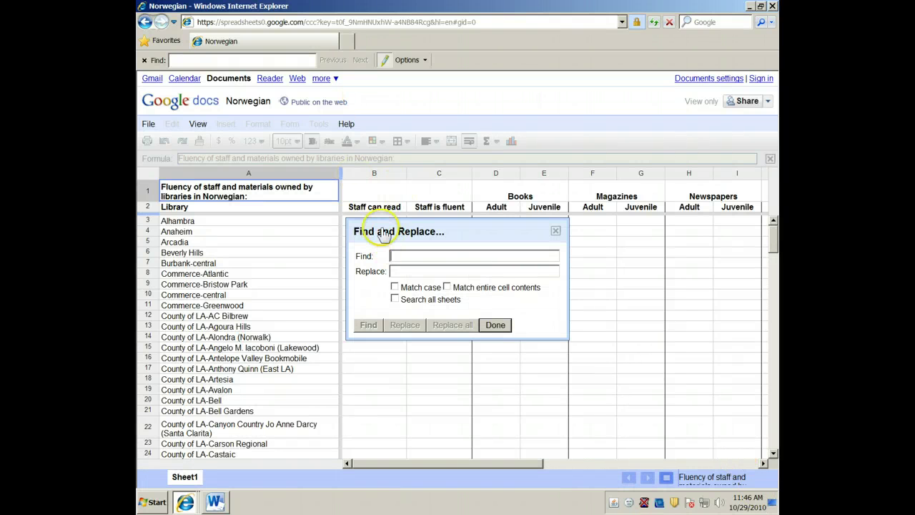
left_click_drag(383, 237, 175, 85)
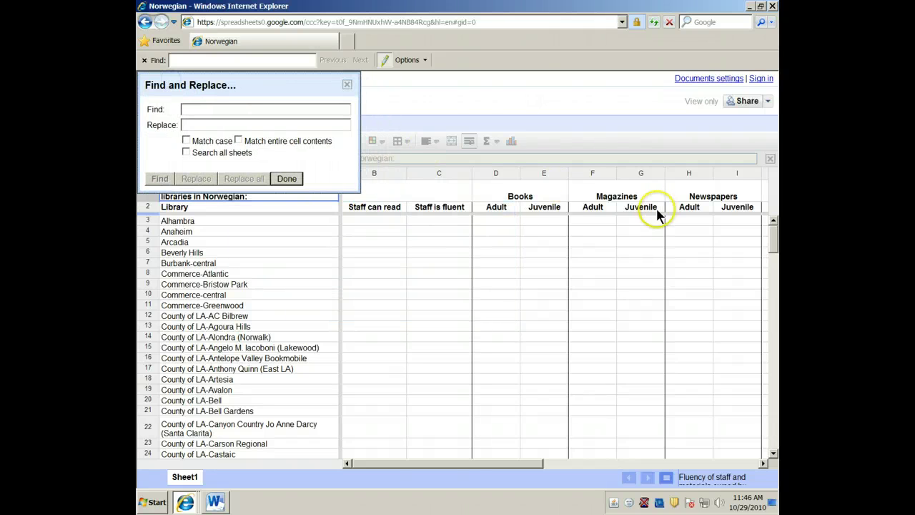
left_click(185, 108)
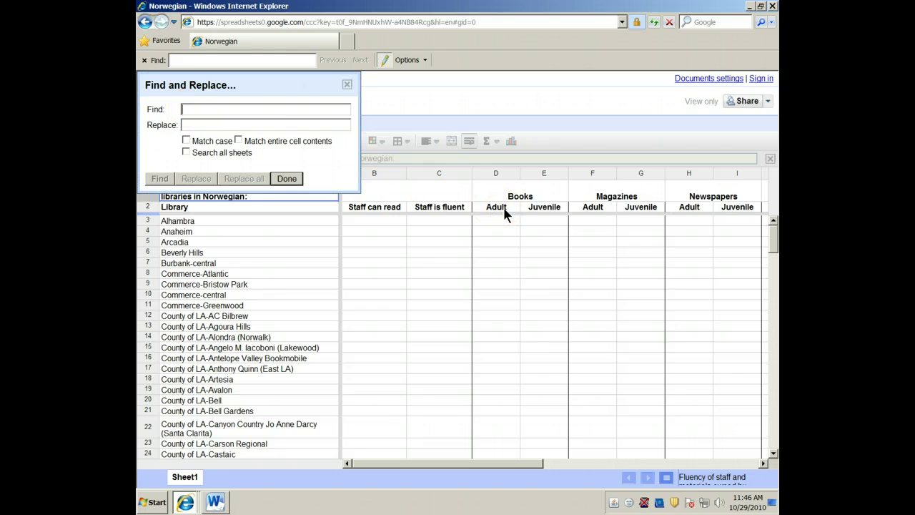
type("X")
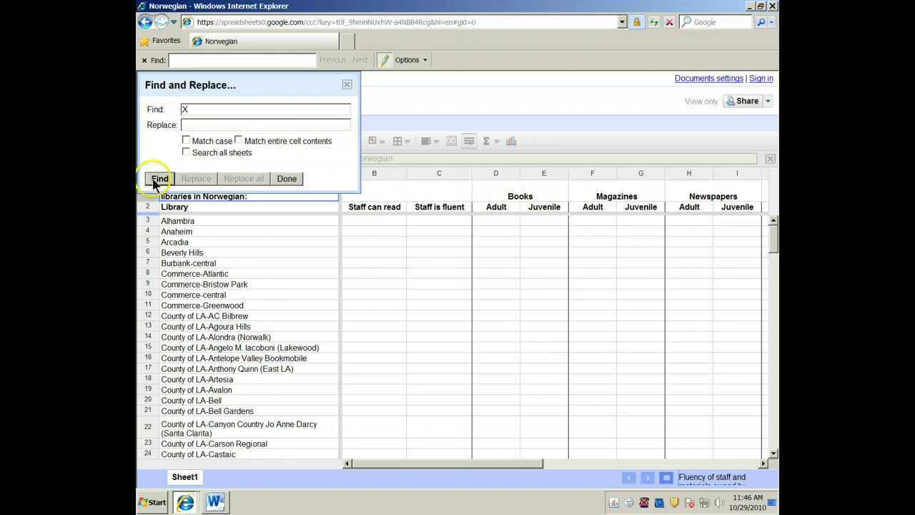
left_click(186, 140)
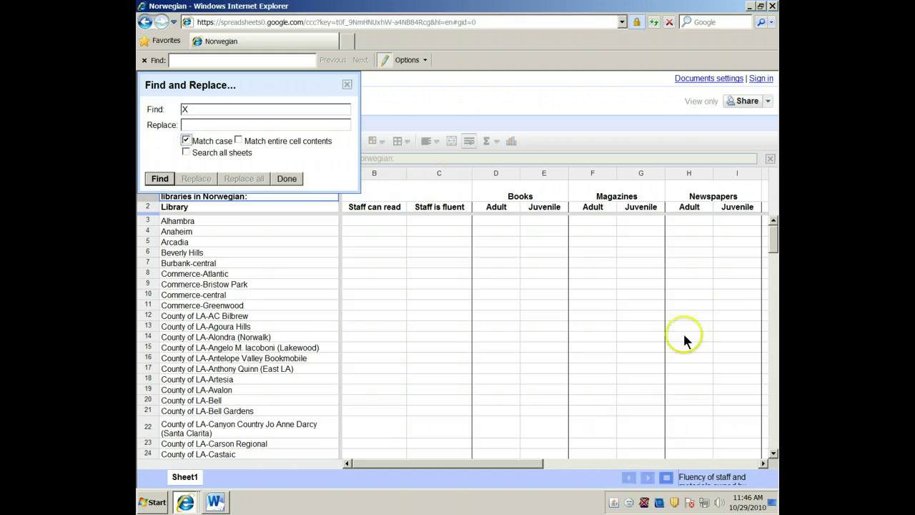
Step through every match for X across the library rows until the search returns to the first match
left_click(161, 179)
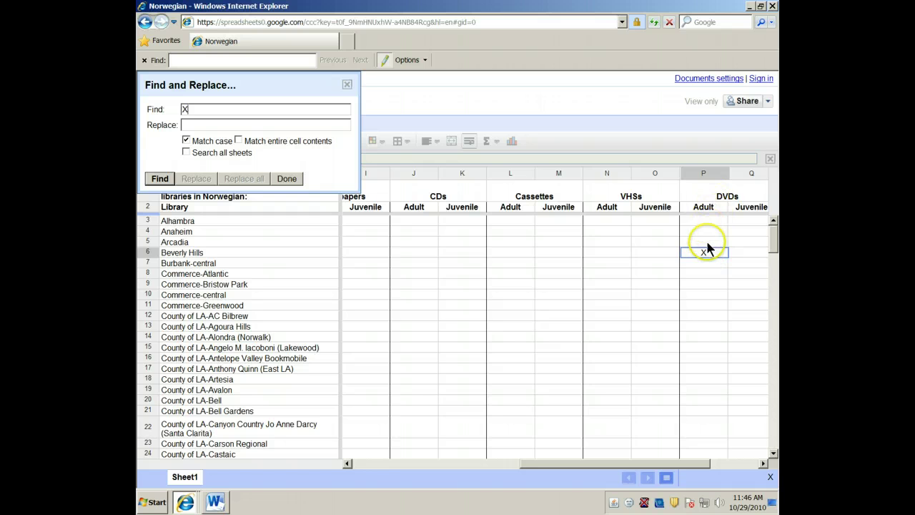
left_click(159, 180)
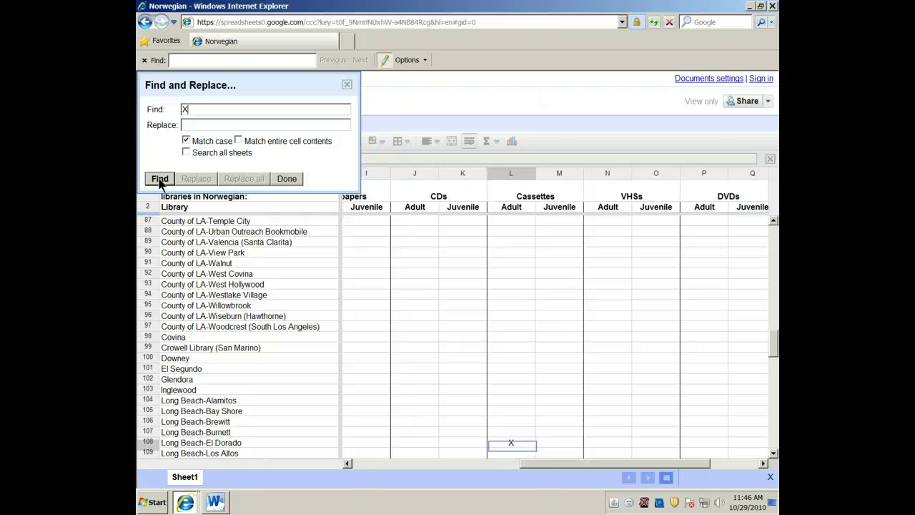
left_click(159, 180)
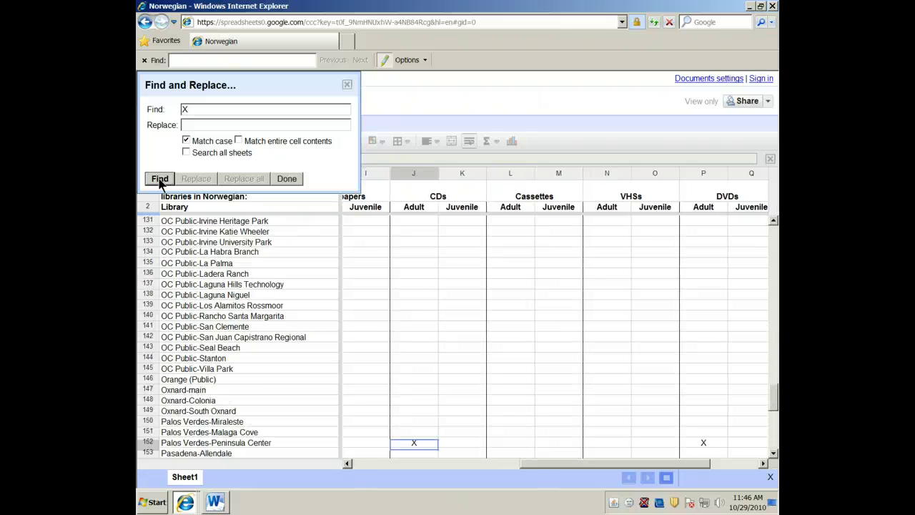
left_click(159, 180)
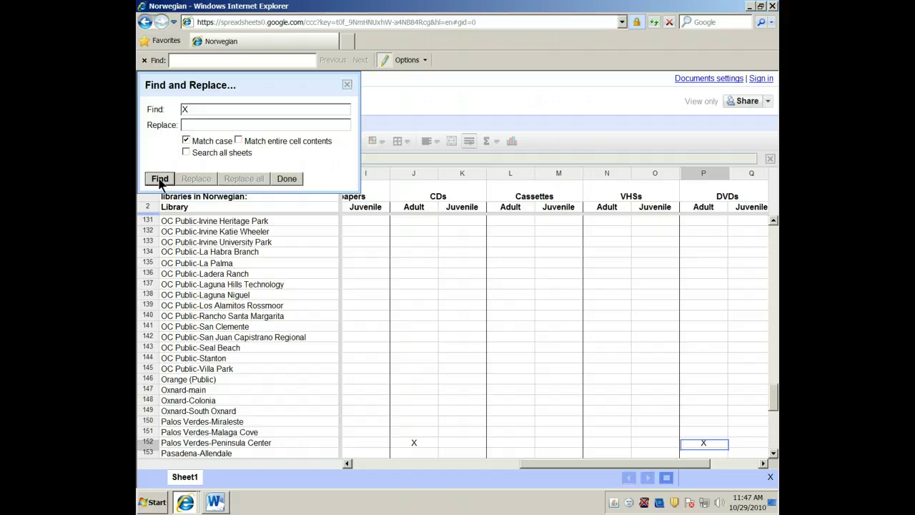
left_click(160, 180)
left_click(159, 180)
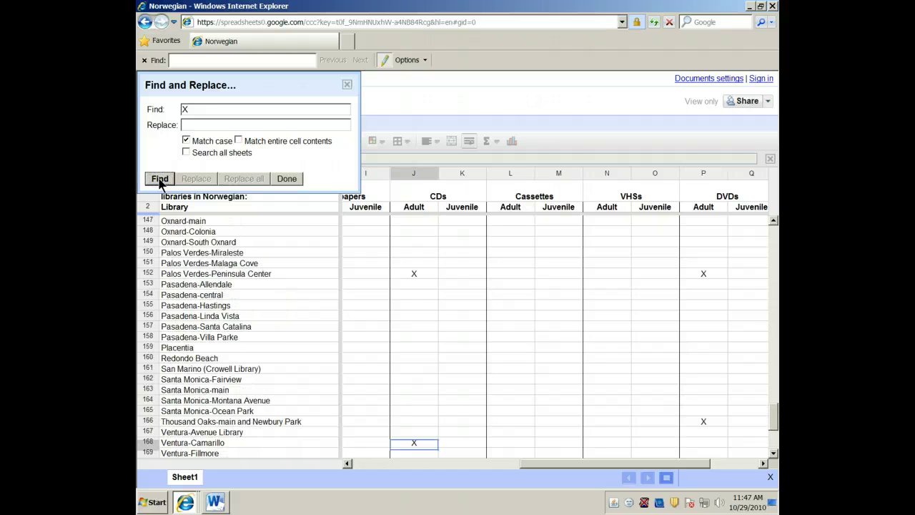
left_click(159, 180)
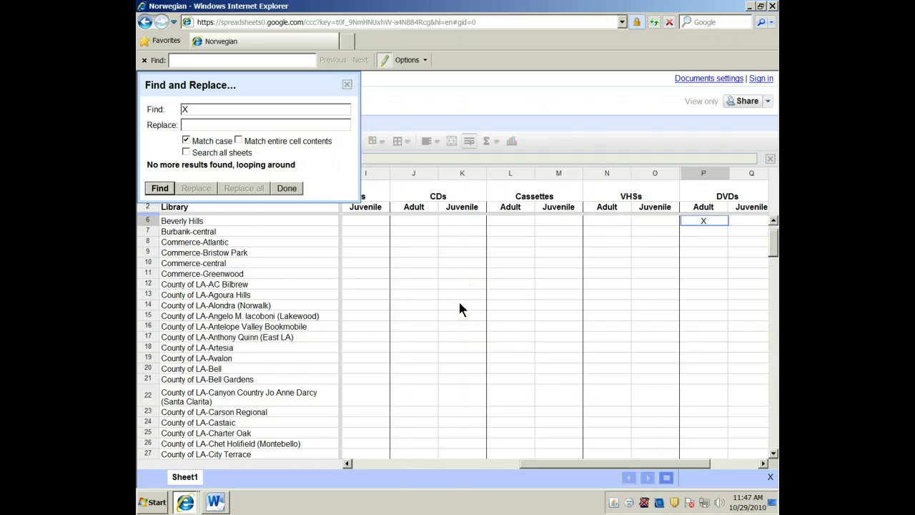
left_click(156, 185)
left_click(226, 166)
left_click(260, 172)
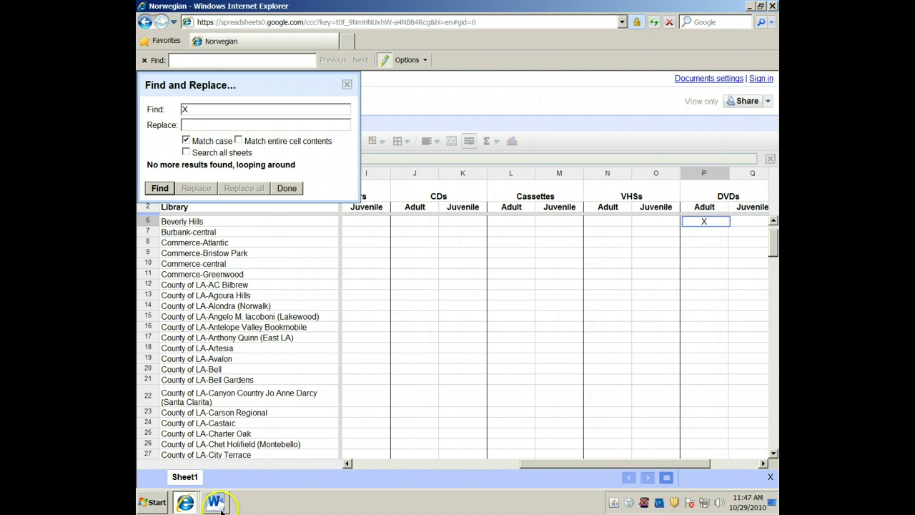
Switch to the Referenc dir endcard.docx document in Microsoft Word to show the contact and related directories information
mouse_move(216, 503)
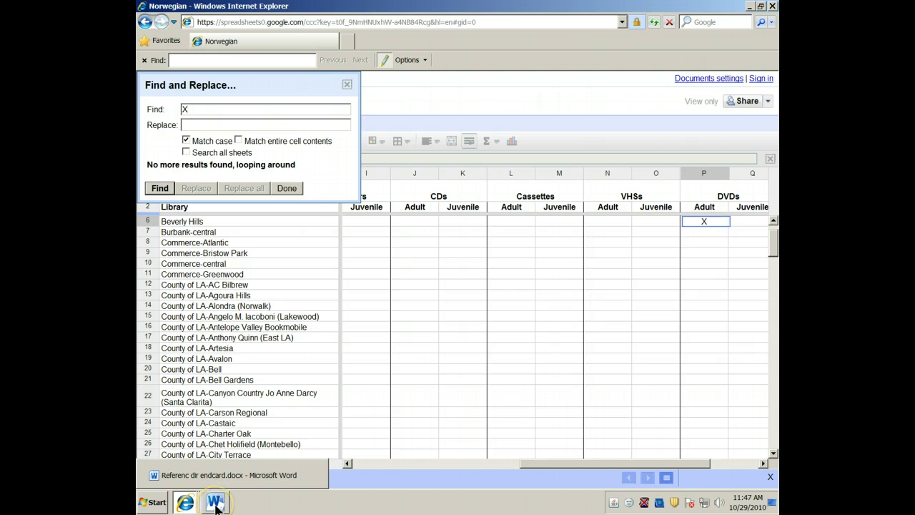
left_click(216, 503)
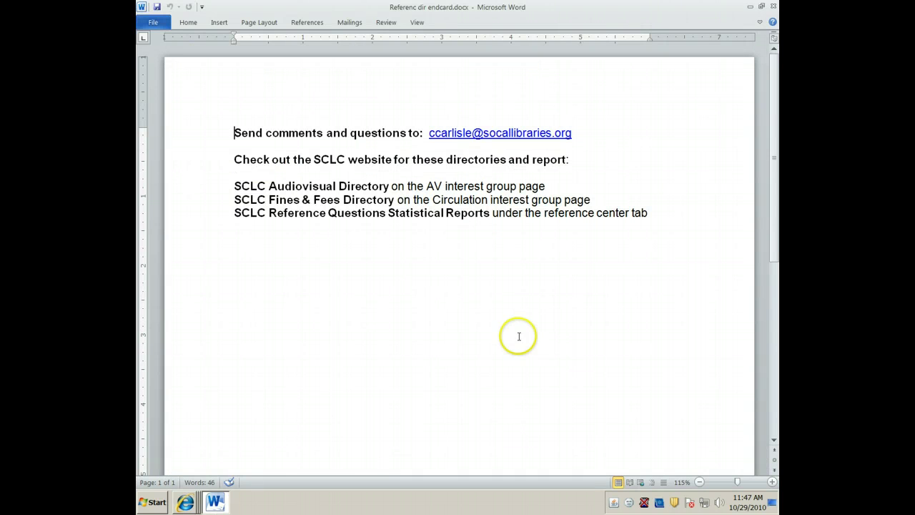